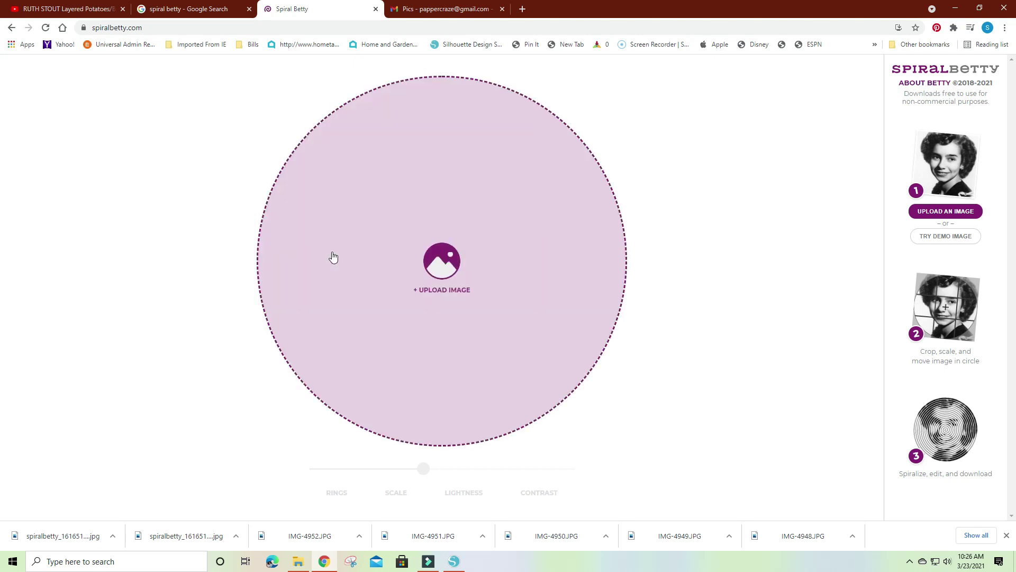
Upload IMG-4951, zoom it so the faces fill the crop circle, and generate the spiral.
click(441, 271)
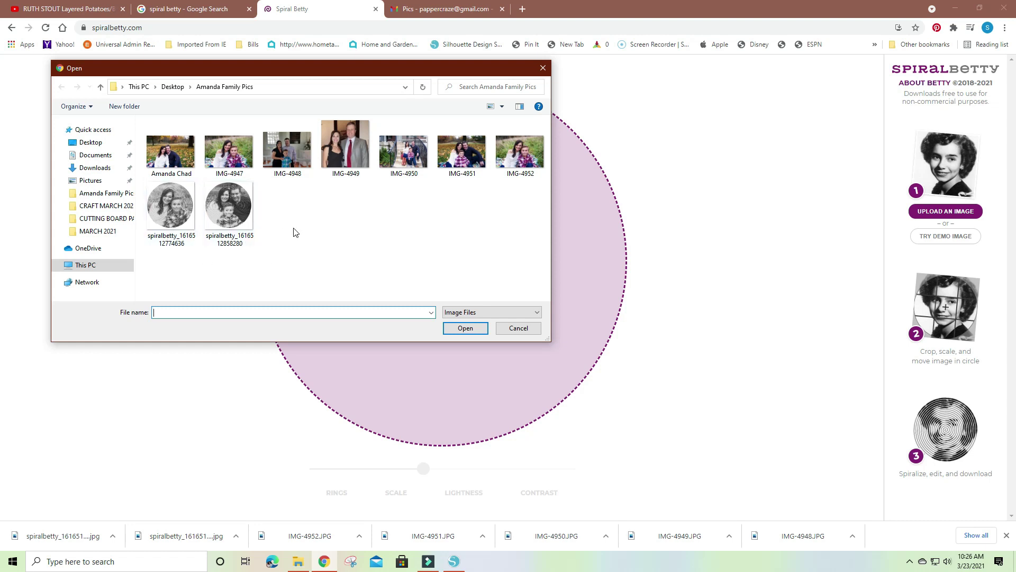
double_click(463, 164)
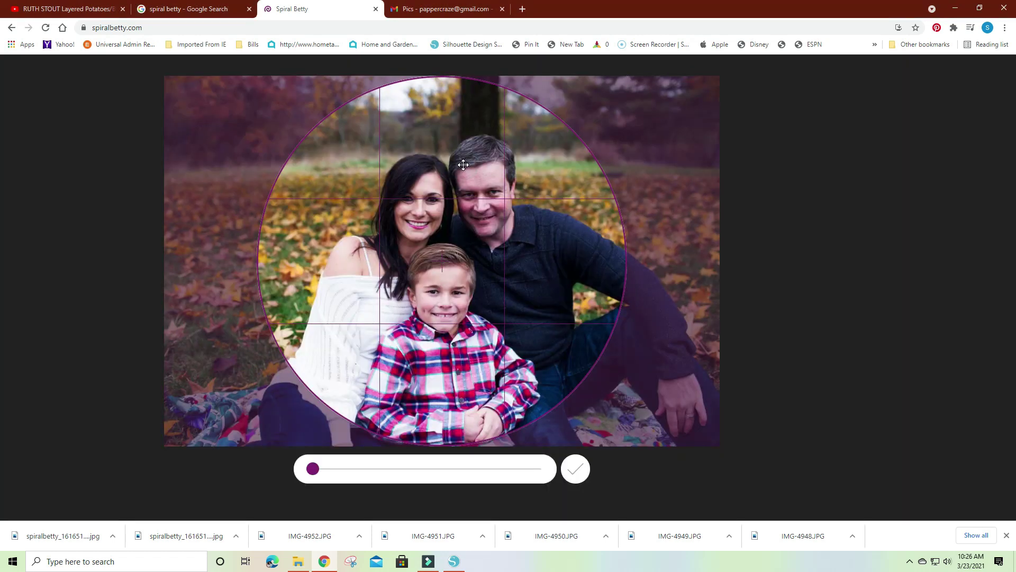
drag(311, 470, 346, 470)
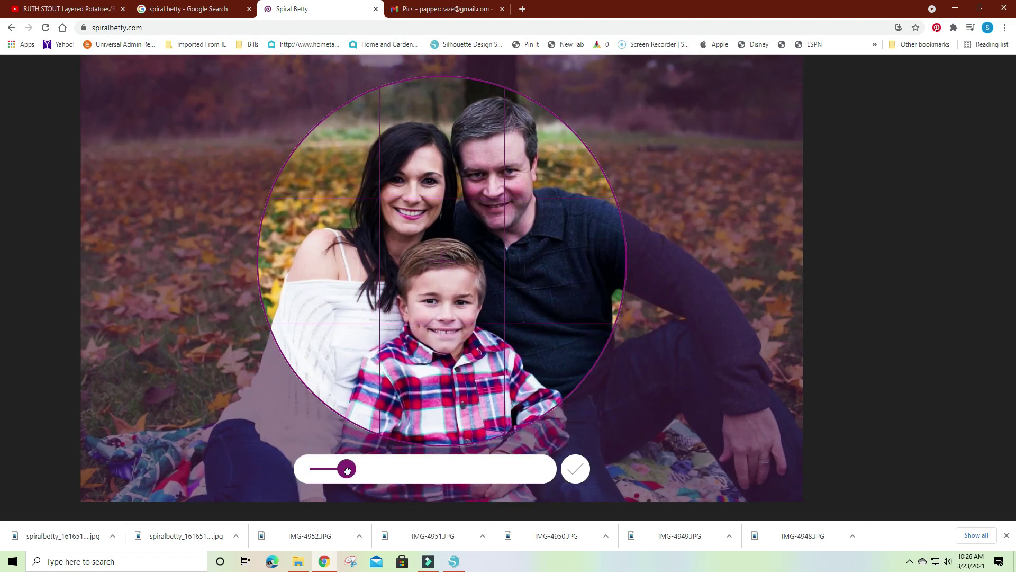
click(576, 470)
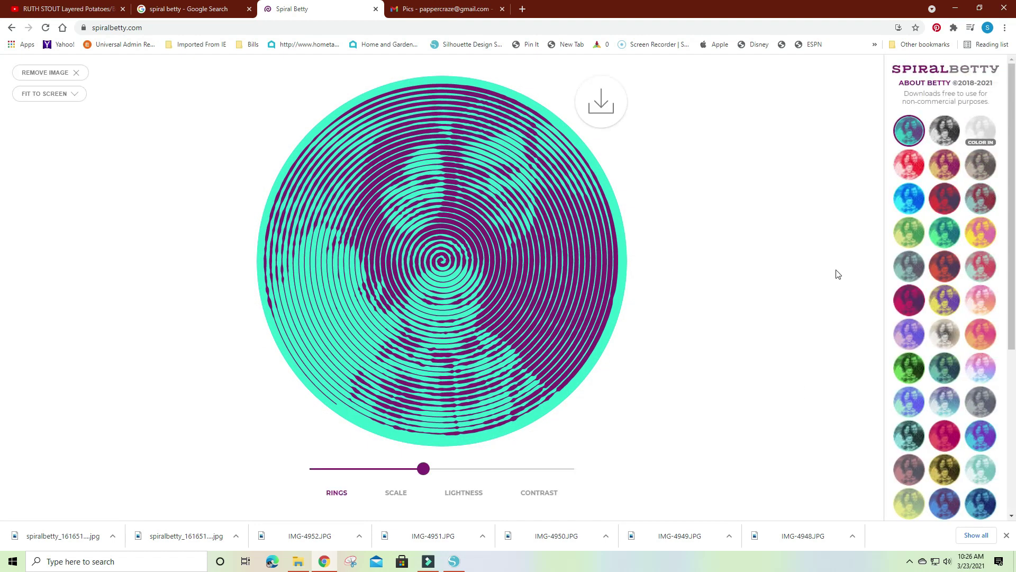
Apply the black-and-white palette, then download the spiral as a JPEG into the family photos folder.
click(941, 128)
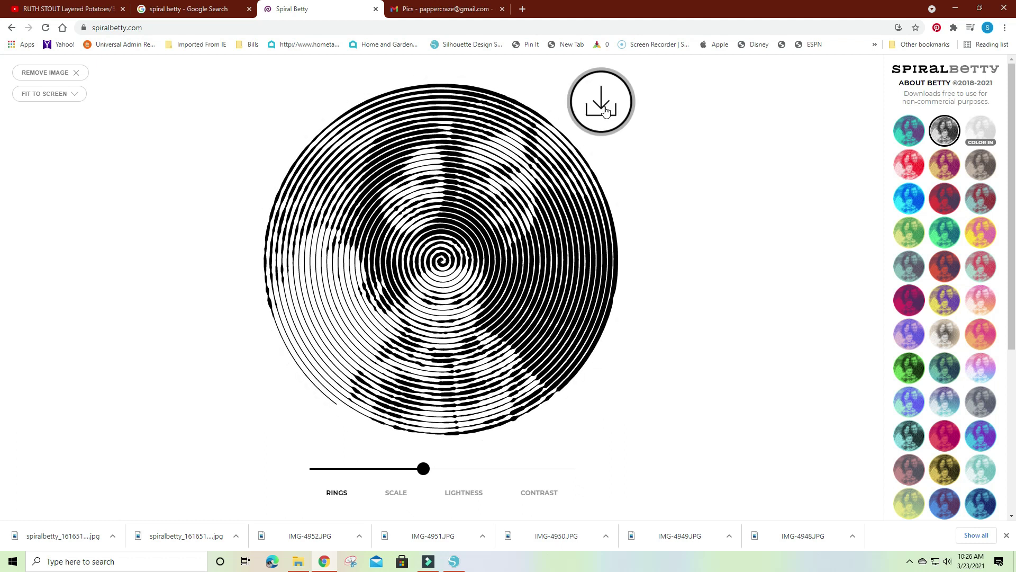
click(604, 107)
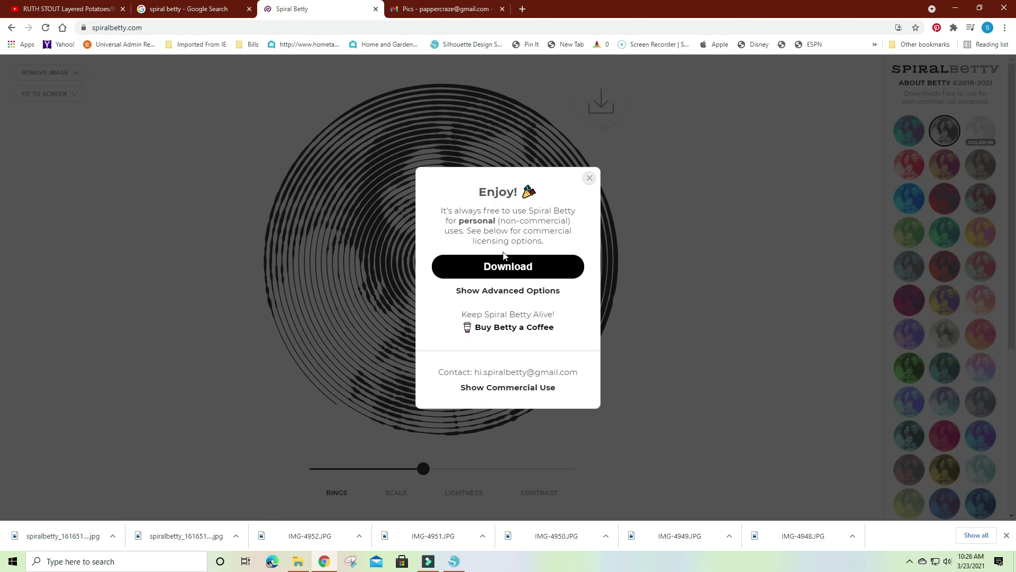
click(506, 267)
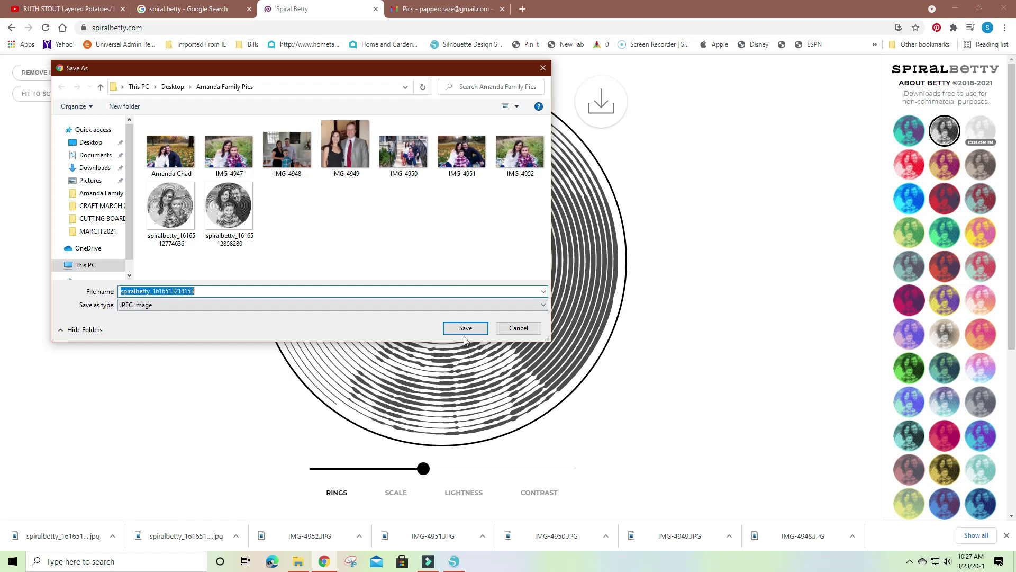
click(464, 330)
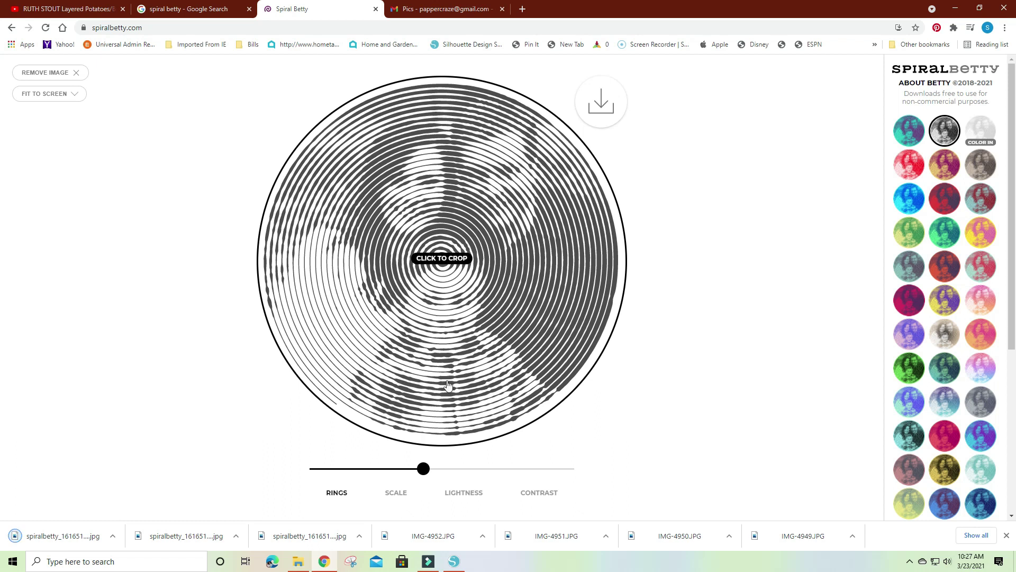
In Silhouette Studio, merge the newest spiralbetty JPEG from Desktop's family pics folder onto the mat.
click(452, 563)
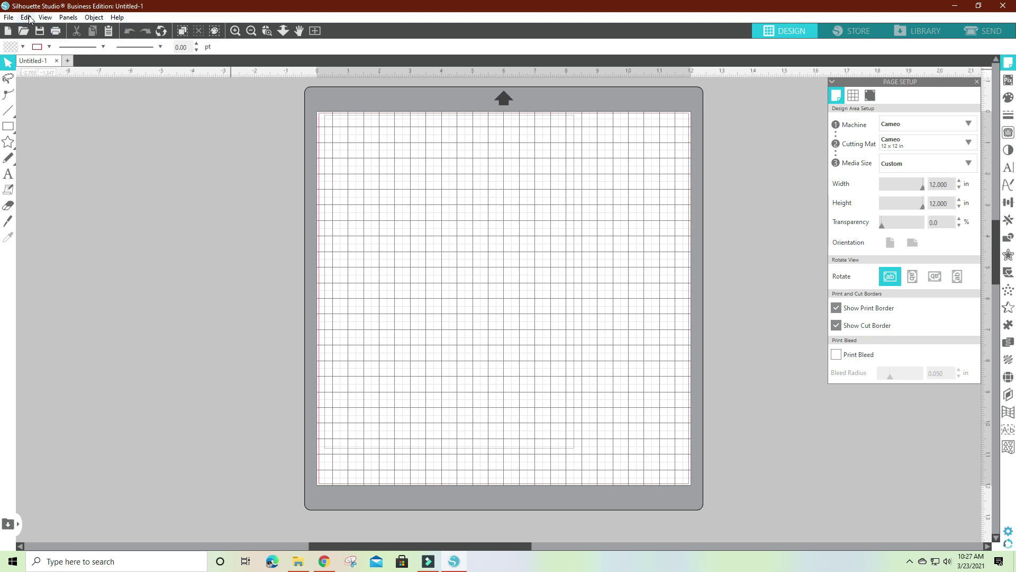
click(7, 17)
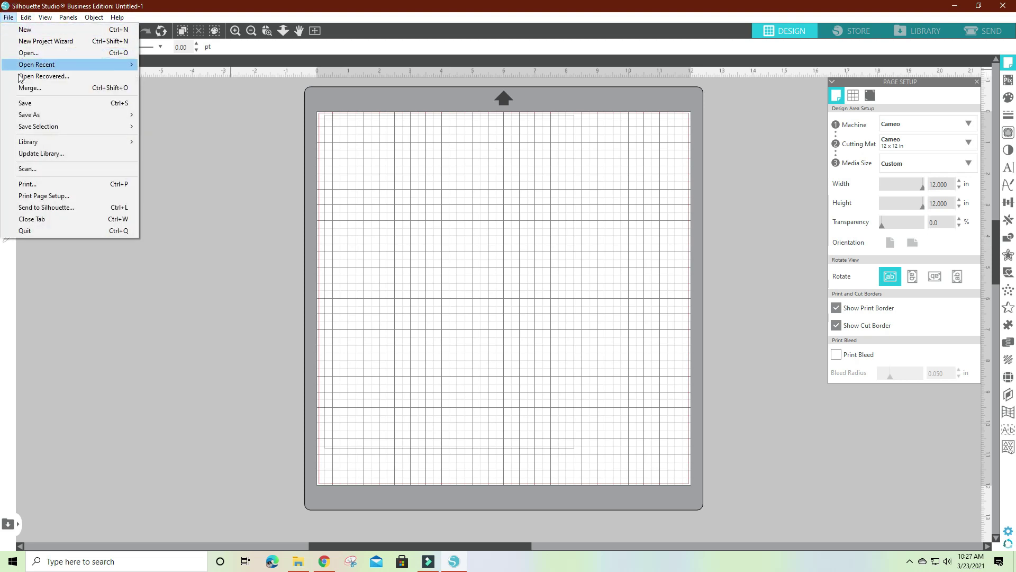
click(26, 88)
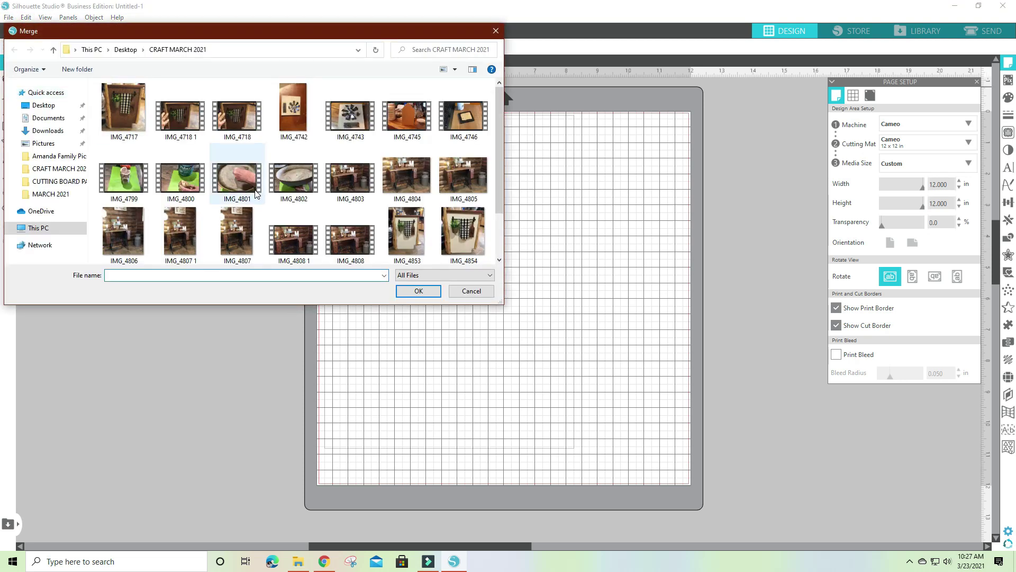
click(55, 108)
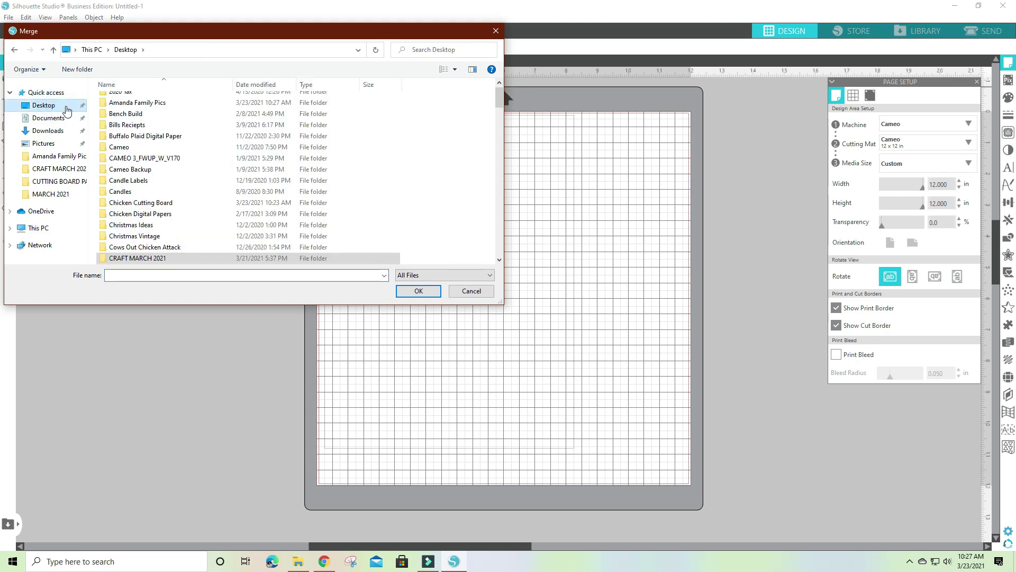
double_click(103, 106)
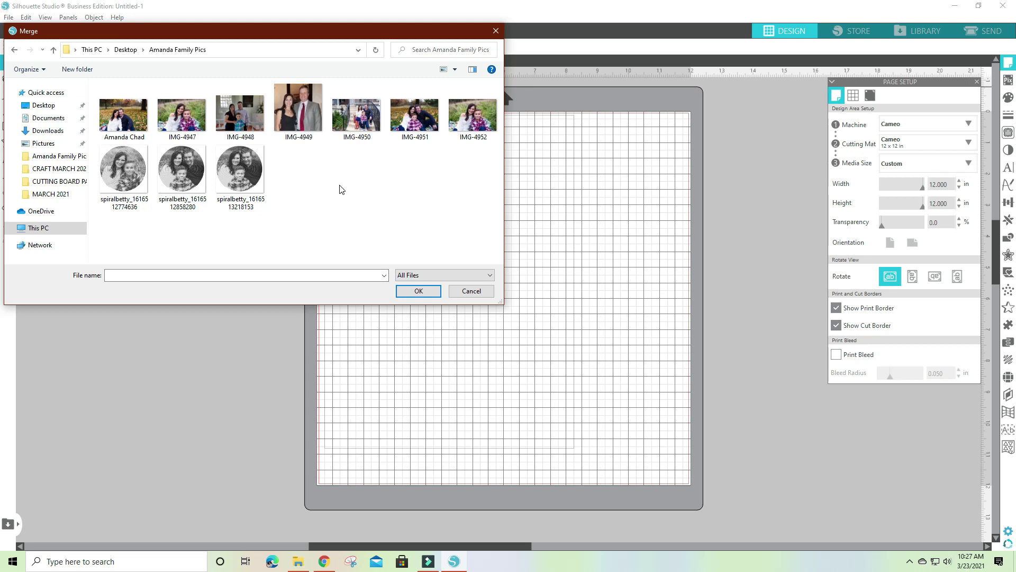
double_click(239, 180)
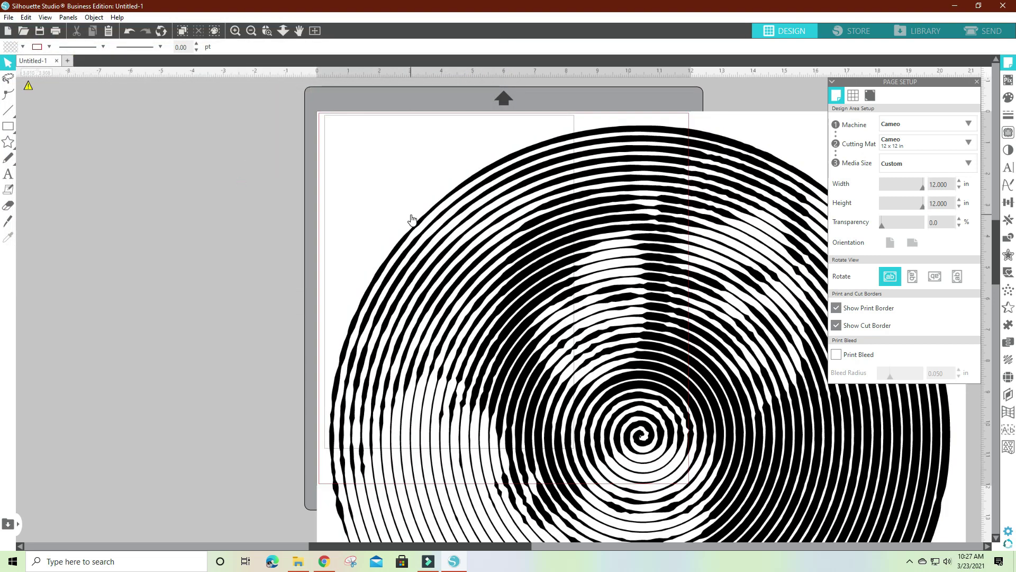
Shrink the spiral image from its corner handles and move it up-left onto the mat.
click(495, 265)
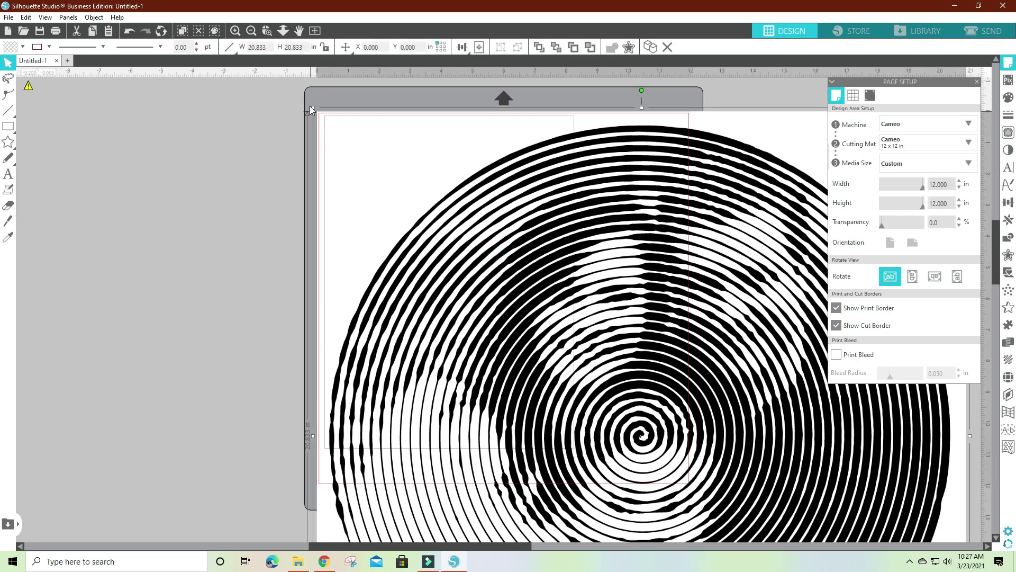
drag(313, 109, 279, 128)
drag(358, 183, 457, 211)
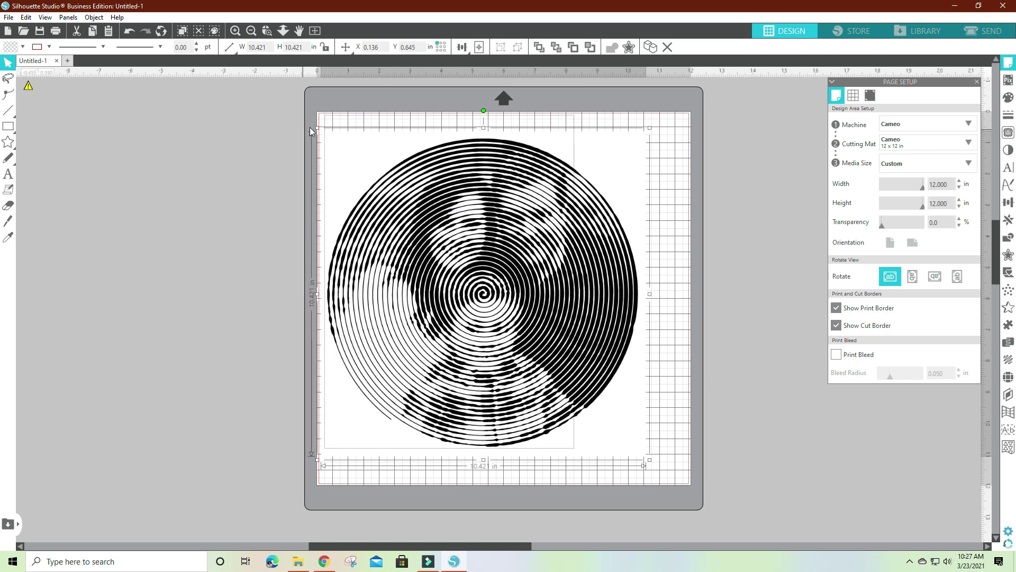
drag(320, 132, 355, 155)
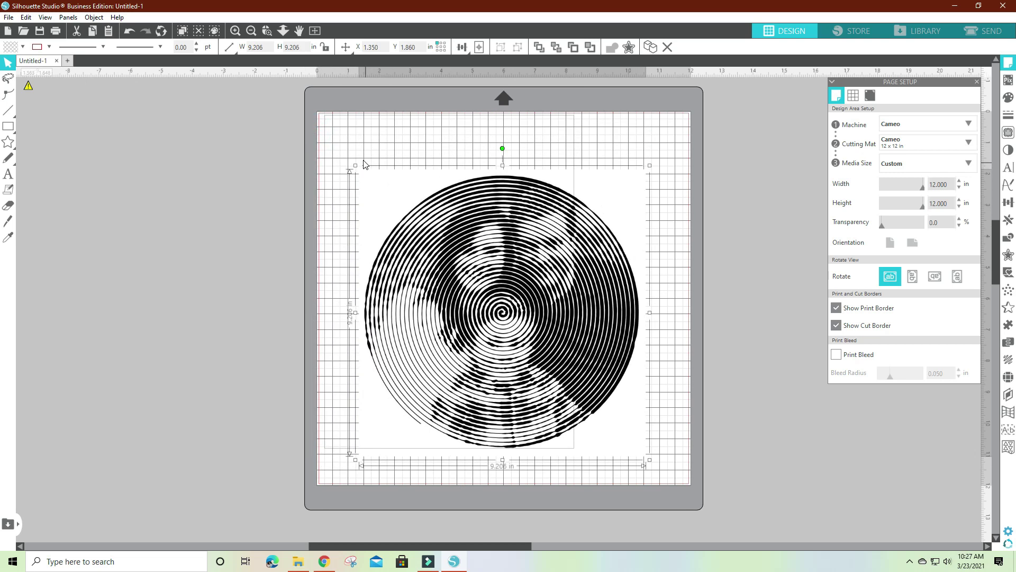
drag(451, 283, 415, 242)
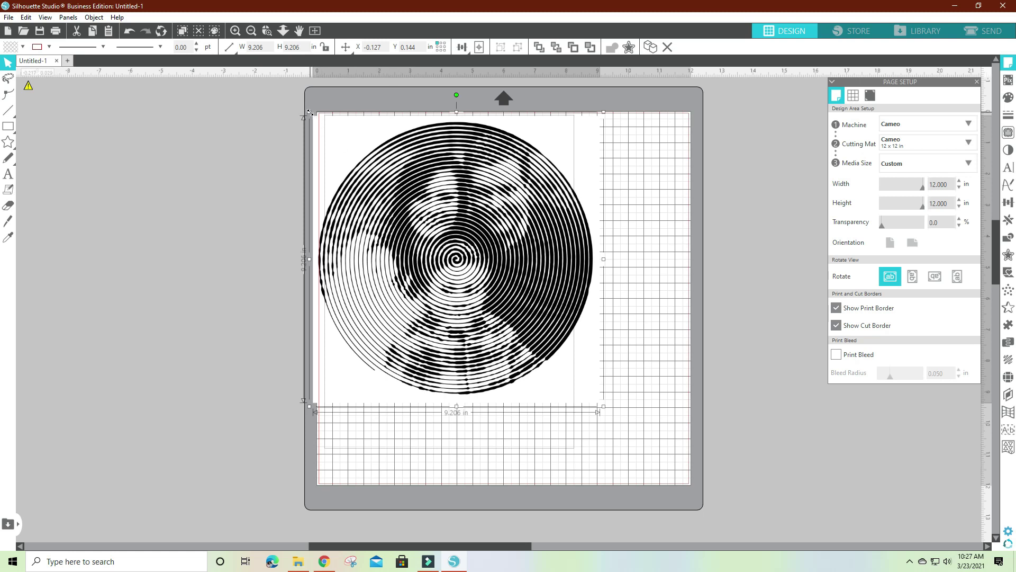
drag(310, 111, 342, 125)
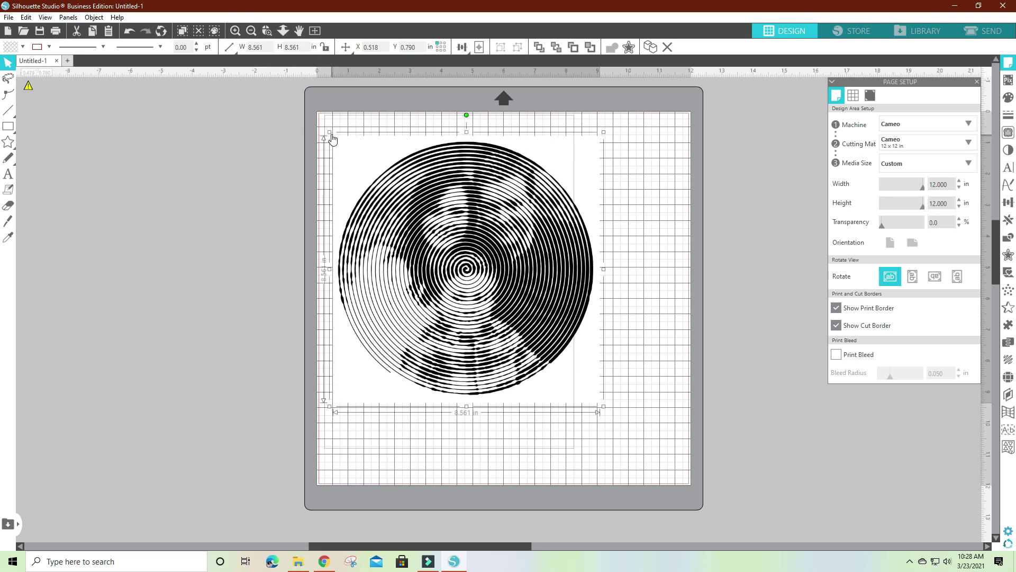
drag(332, 136, 349, 153)
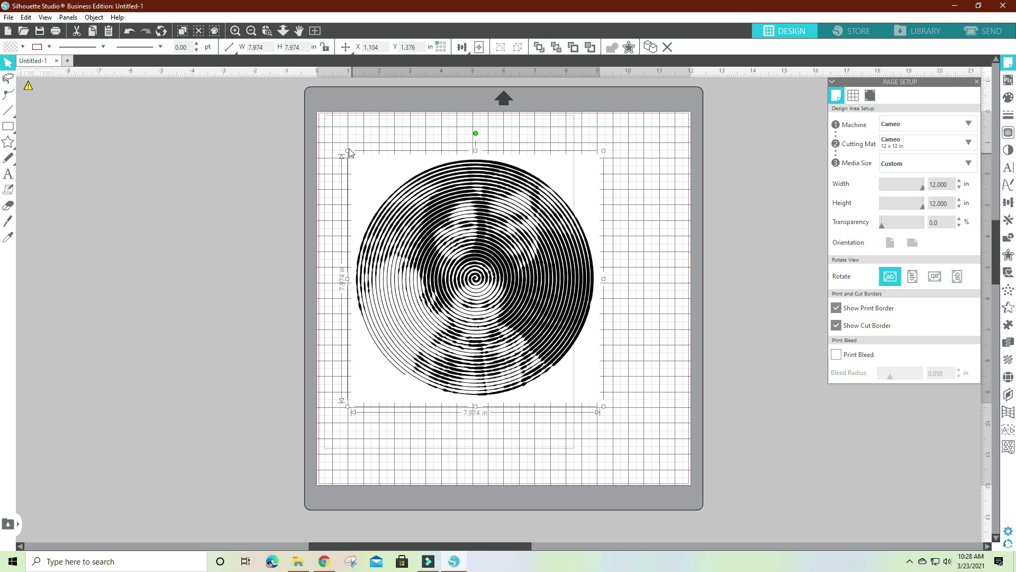
Set the image to 8.000 × 8.000 in and place it near the mat's top-left.
click(263, 47)
text(8.)
key(Return)
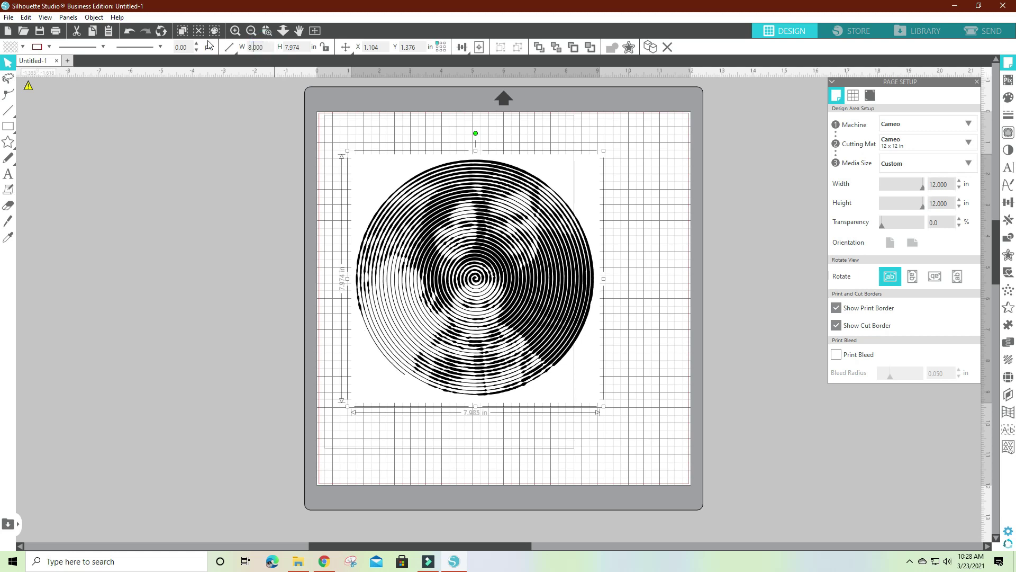
click(300, 48)
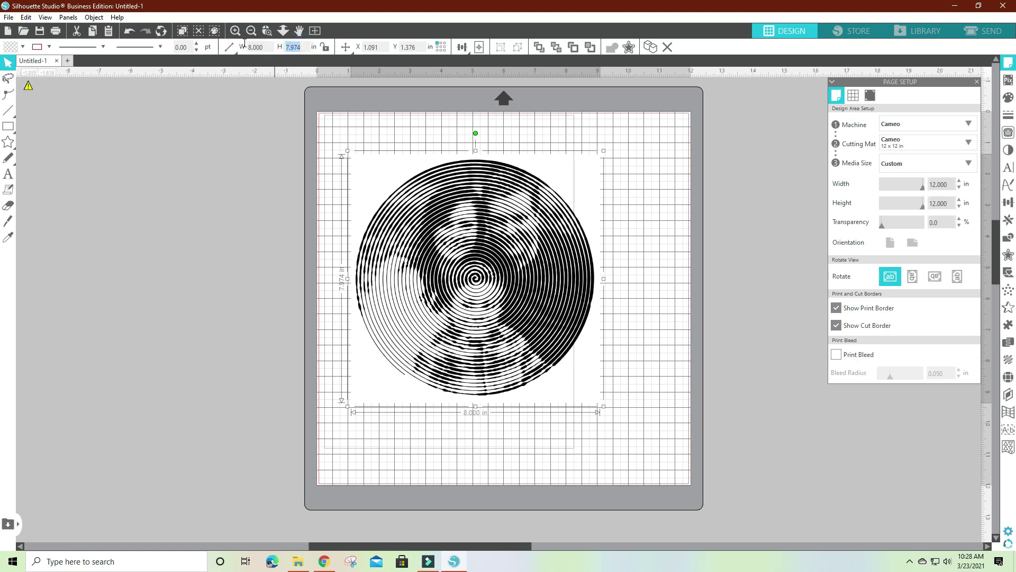
text(8)
key(Return)
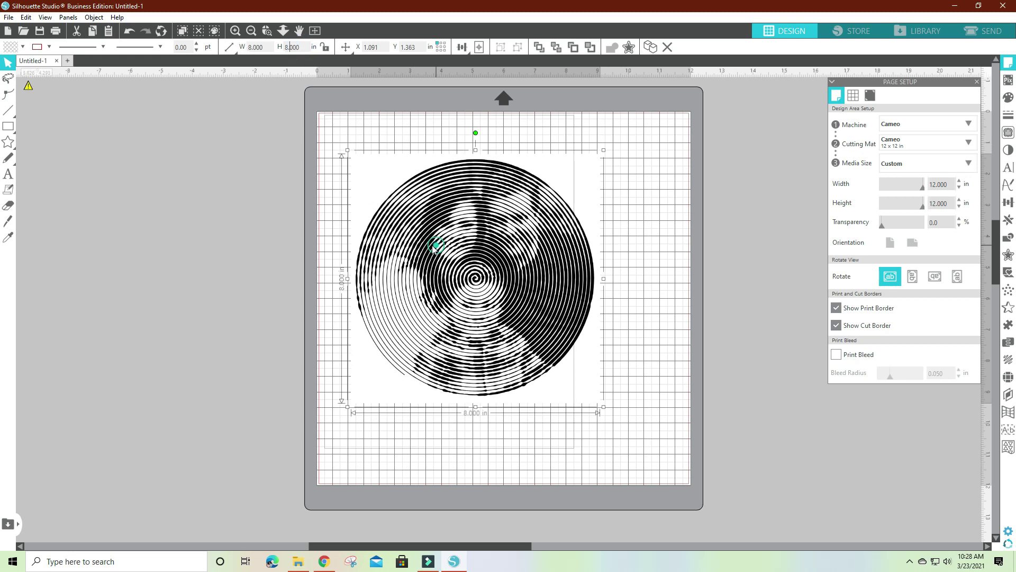
drag(437, 249, 424, 222)
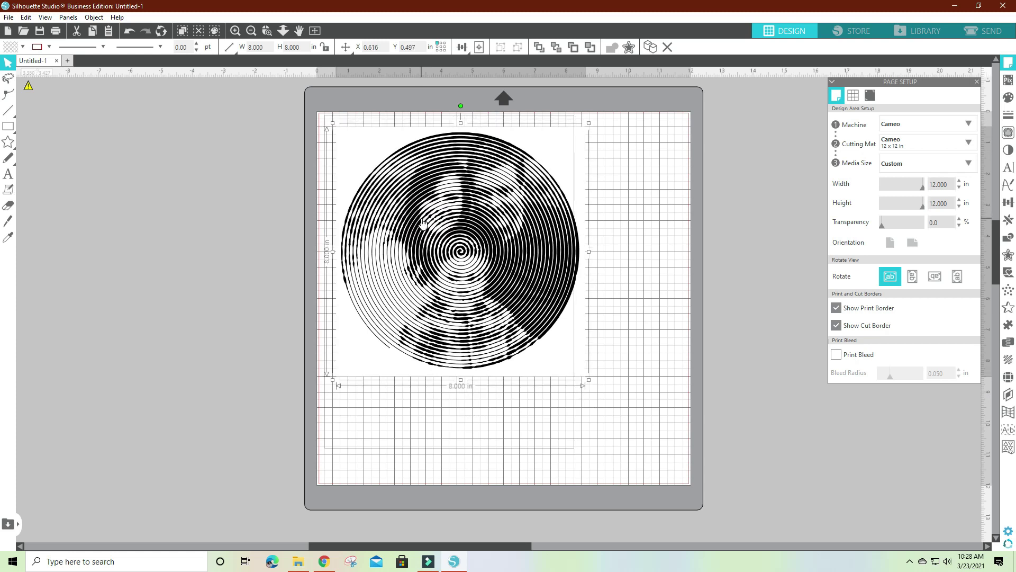
click(983, 27)
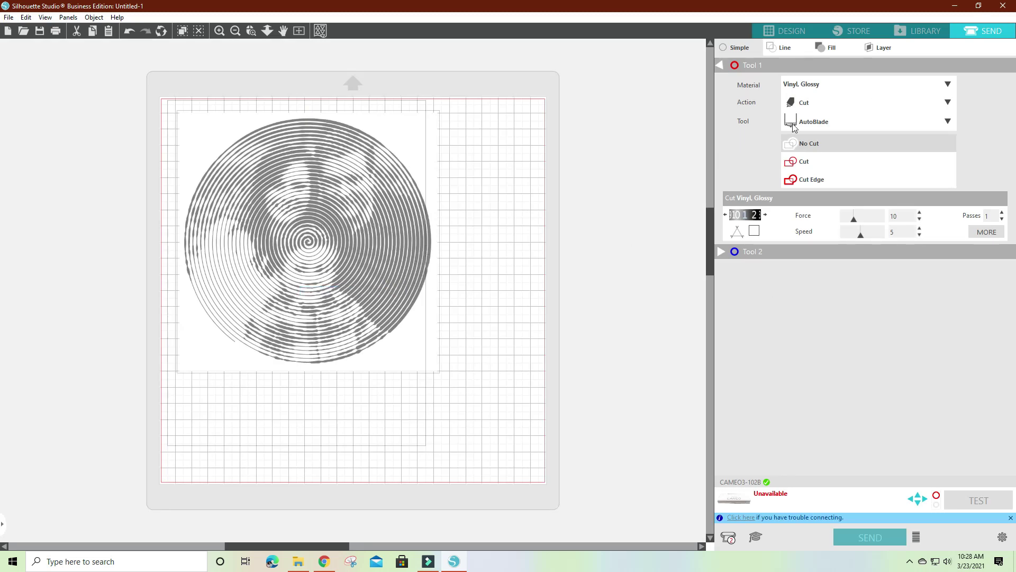
click(789, 33)
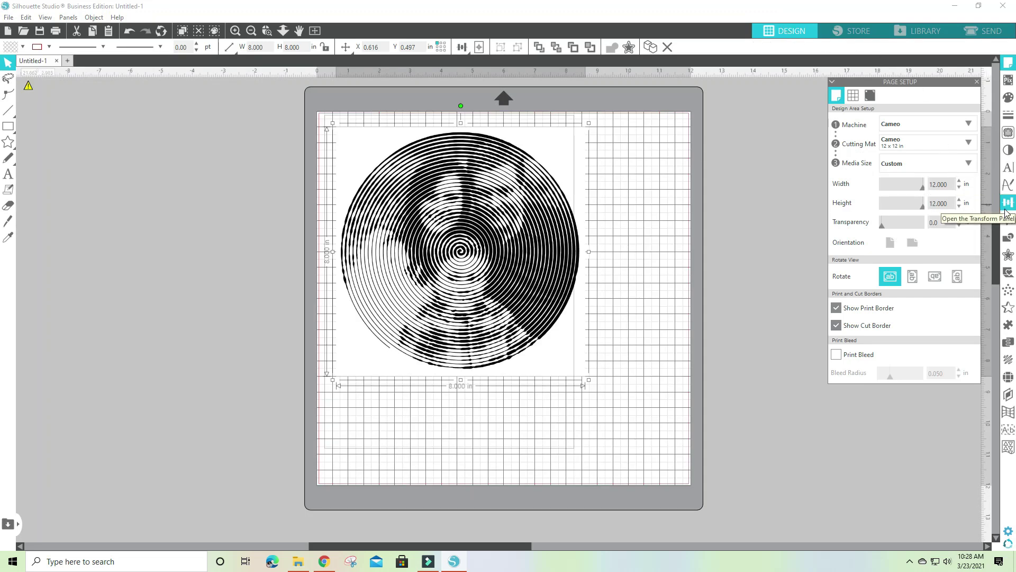
click(1008, 134)
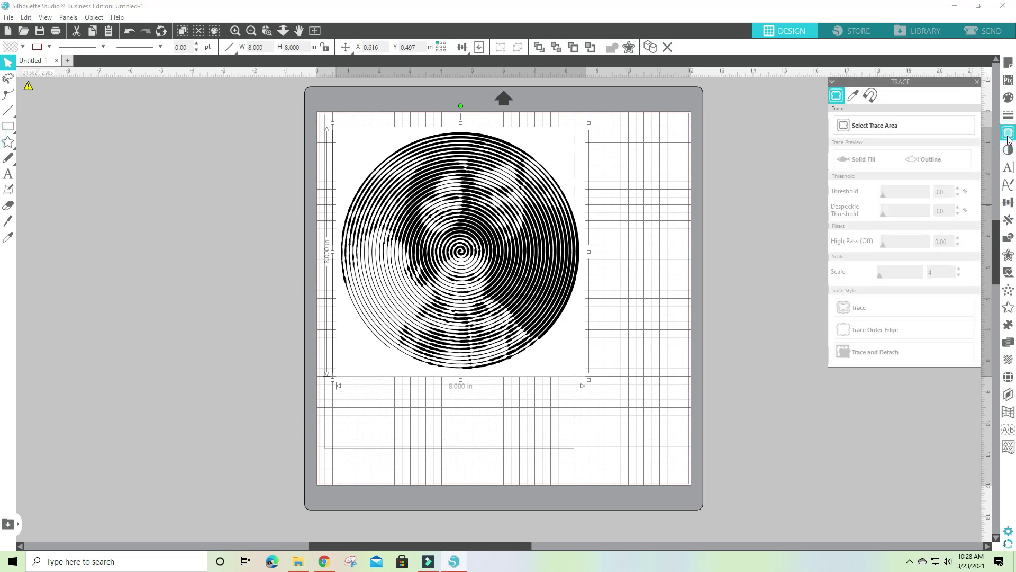
Trace the whole spiral image into cut lines at 45% threshold.
click(882, 129)
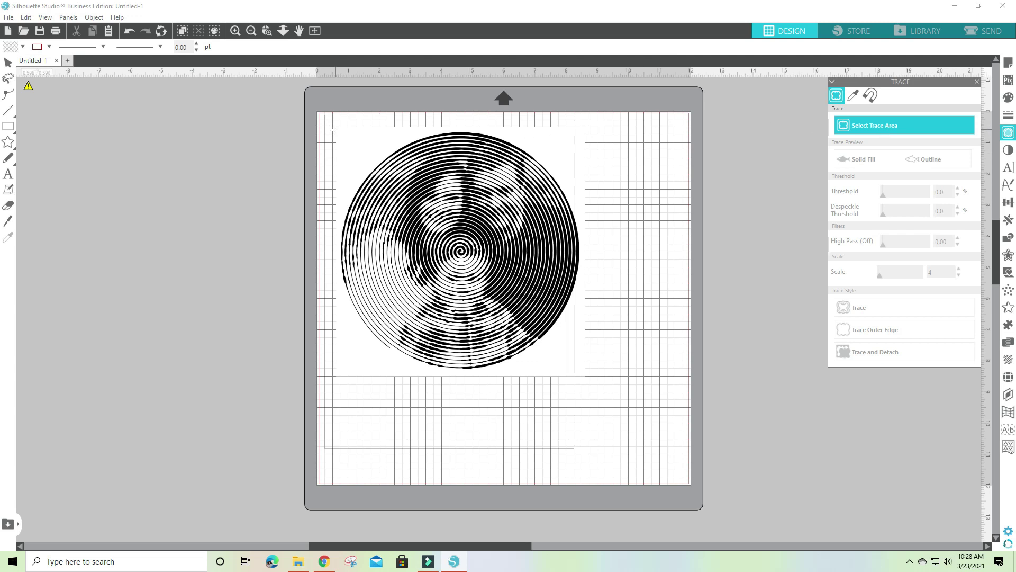
mouse_move(337, 131)
mouse_down()
mouse_move(543, 151)
mouse_move(591, 275)
mouse_move(585, 377)
mouse_up()
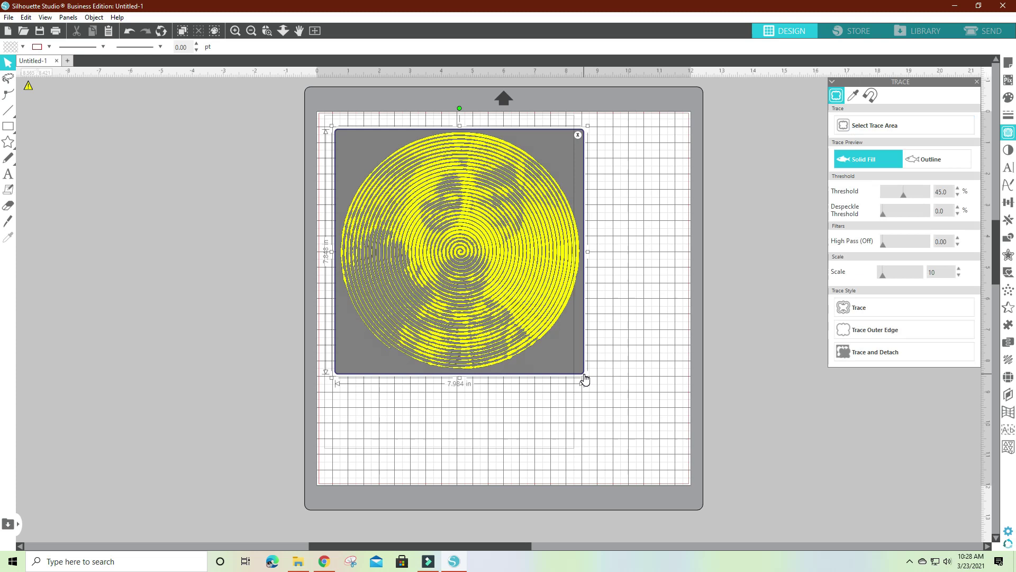
click(855, 309)
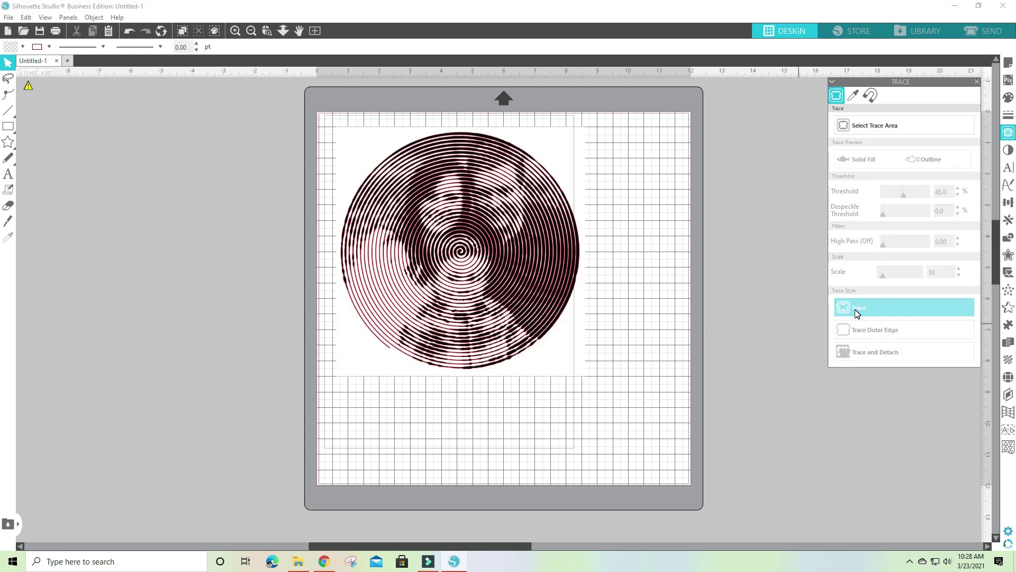
Move the original image off the mat beside its red cut lines and deselect it.
drag(576, 359, 464, 377)
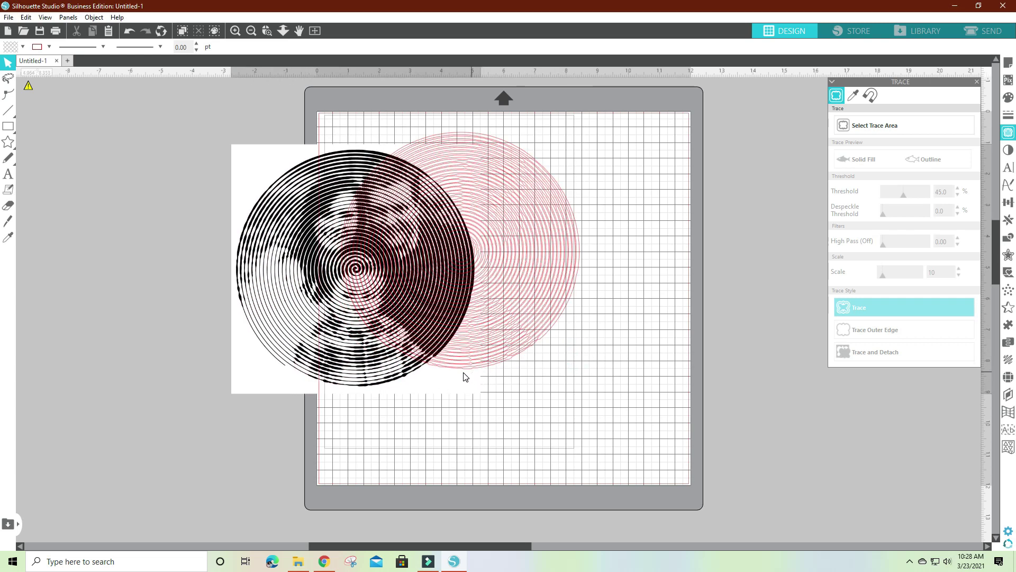
drag(374, 370, 233, 347)
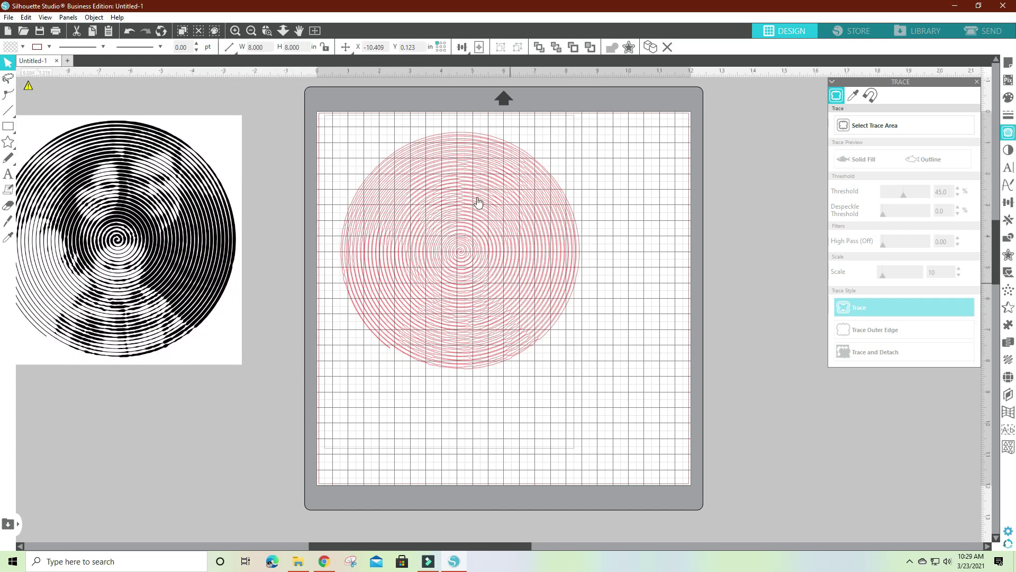
click(425, 212)
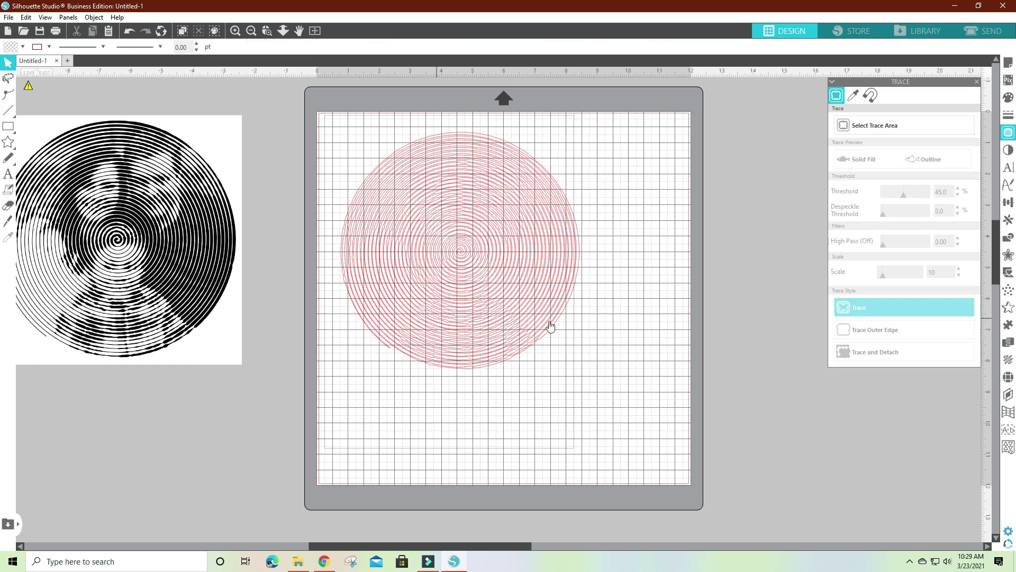